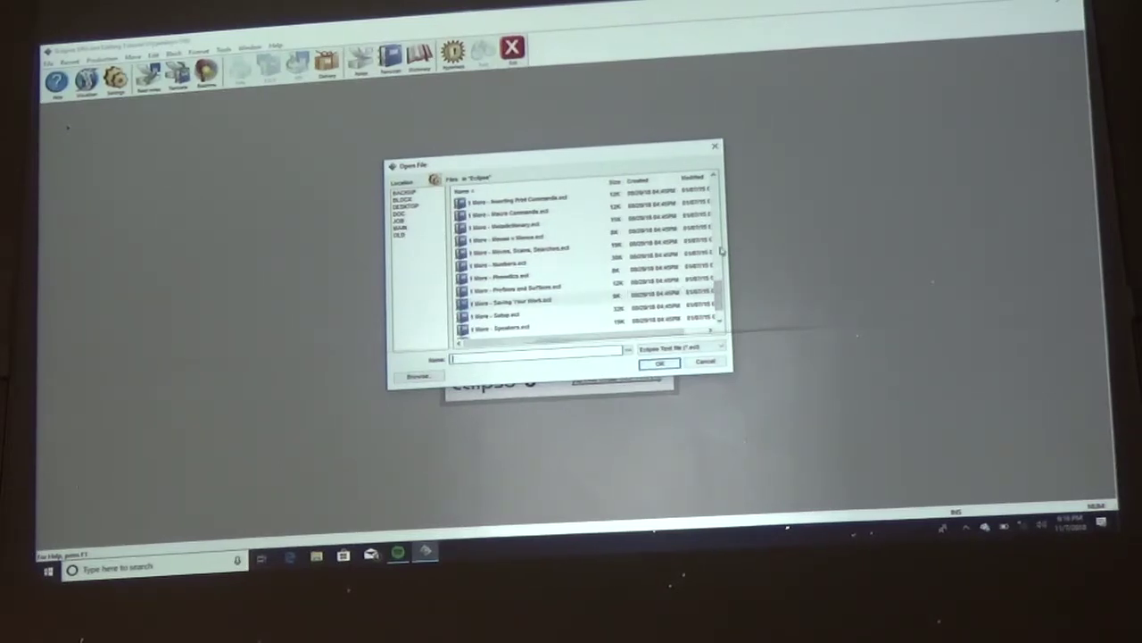
{"action": "scroll", "coordinate": [721, 252], "scroll_direction": "up", "scroll_amount": 5}
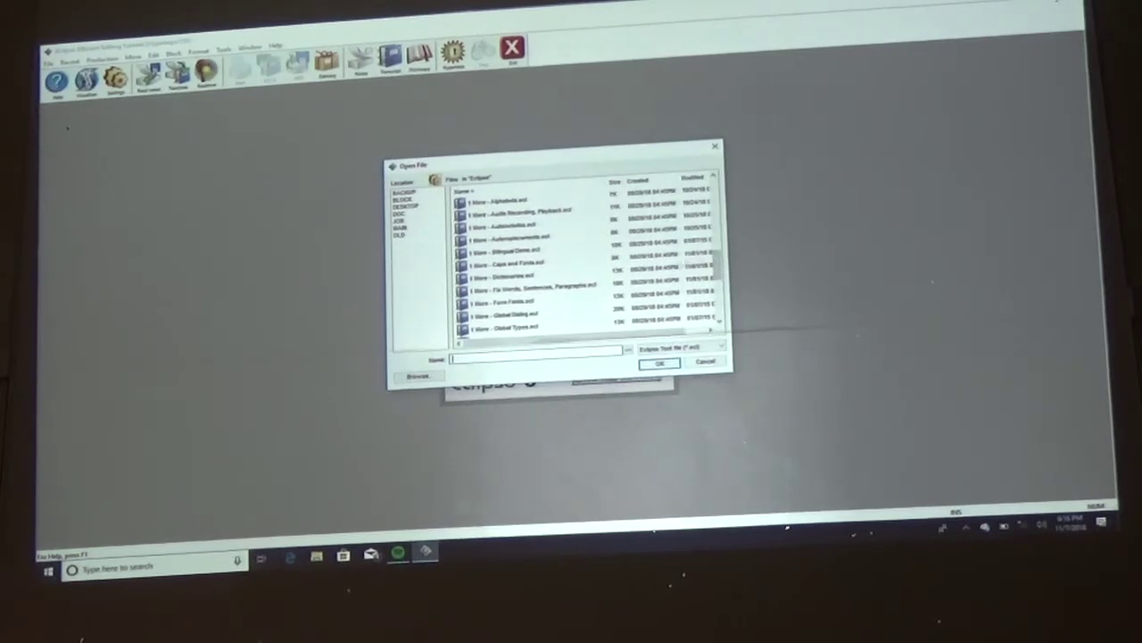
Step: Open the lesson file '1 More - Dictionaries.ecl' from the file list
{"action": "left_click", "coordinate": [526, 278]}
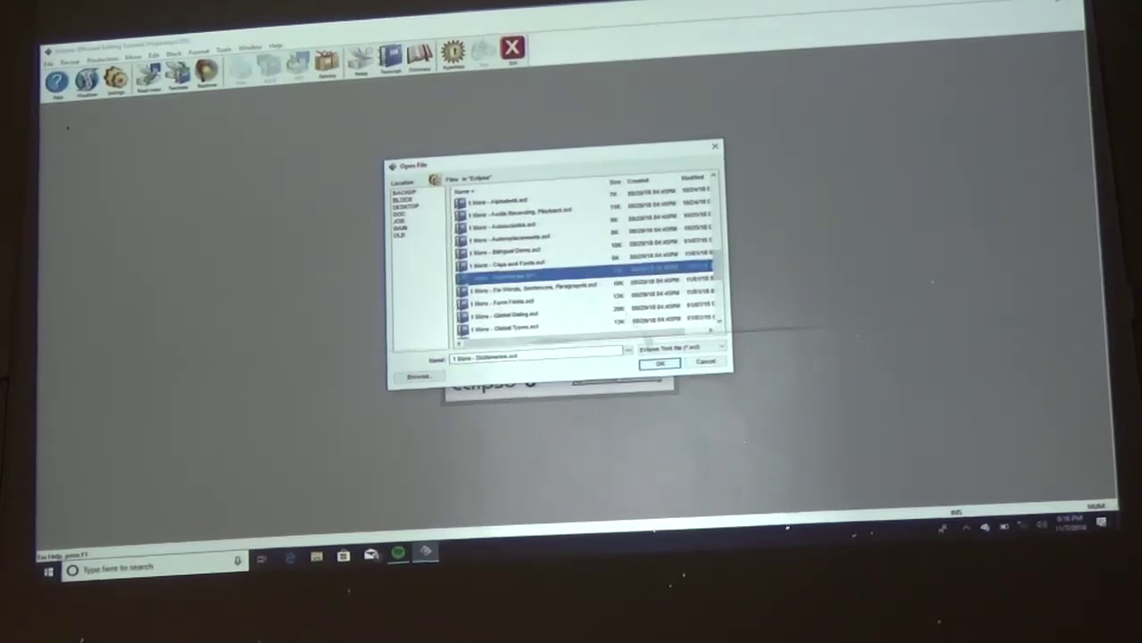
{"action": "left_click", "coordinate": [657, 364]}
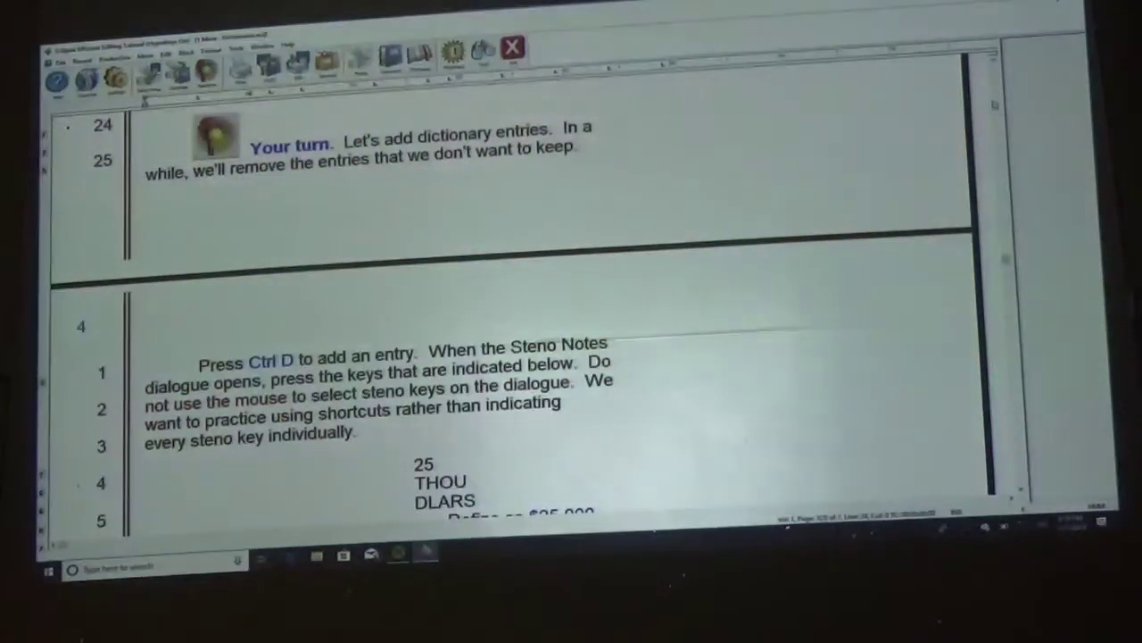
{"action": "scroll", "coordinate": [571, 313], "scroll_direction": "up", "scroll_amount": 5}
{"action": "scroll", "coordinate": [571, 313], "scroll_direction": "up", "scroll_amount": 5}
{"action": "scroll", "coordinate": [571, 313], "scroll_direction": "up", "scroll_amount": 5}
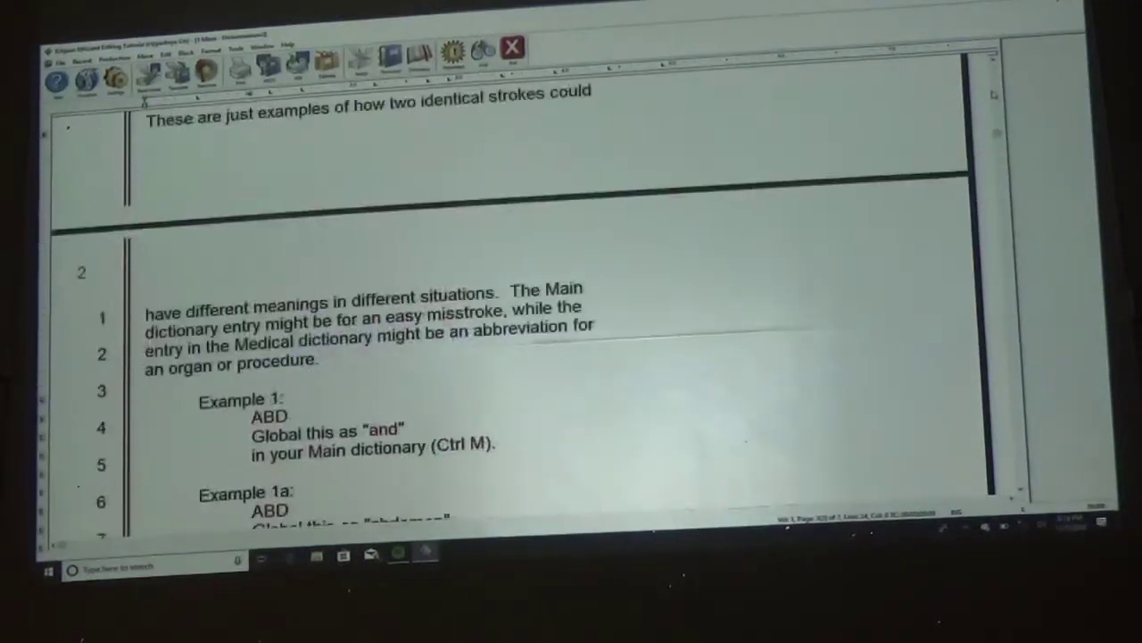
{"action": "scroll", "coordinate": [571, 313], "scroll_direction": "up", "scroll_amount": 5}
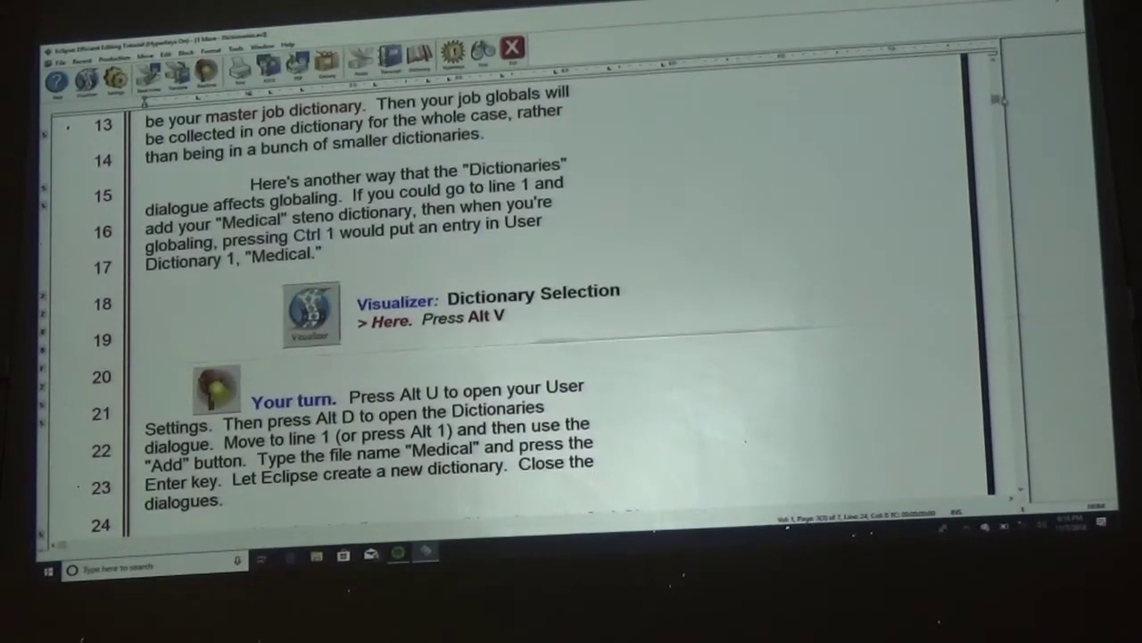
{"action": "scroll", "coordinate": [997, 100], "scroll_direction": "down", "scroll_amount": 2}
{"action": "scroll", "coordinate": [997, 100], "scroll_direction": "up", "scroll_amount": 2}
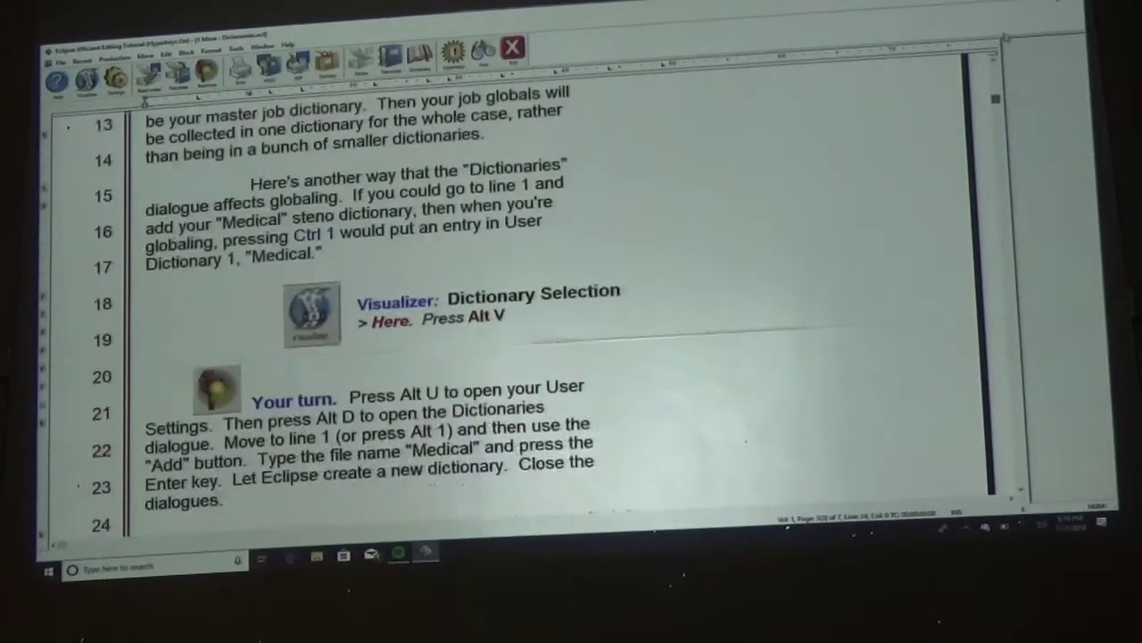
{"action": "scroll", "coordinate": [997, 71], "scroll_direction": "up", "scroll_amount": 5}
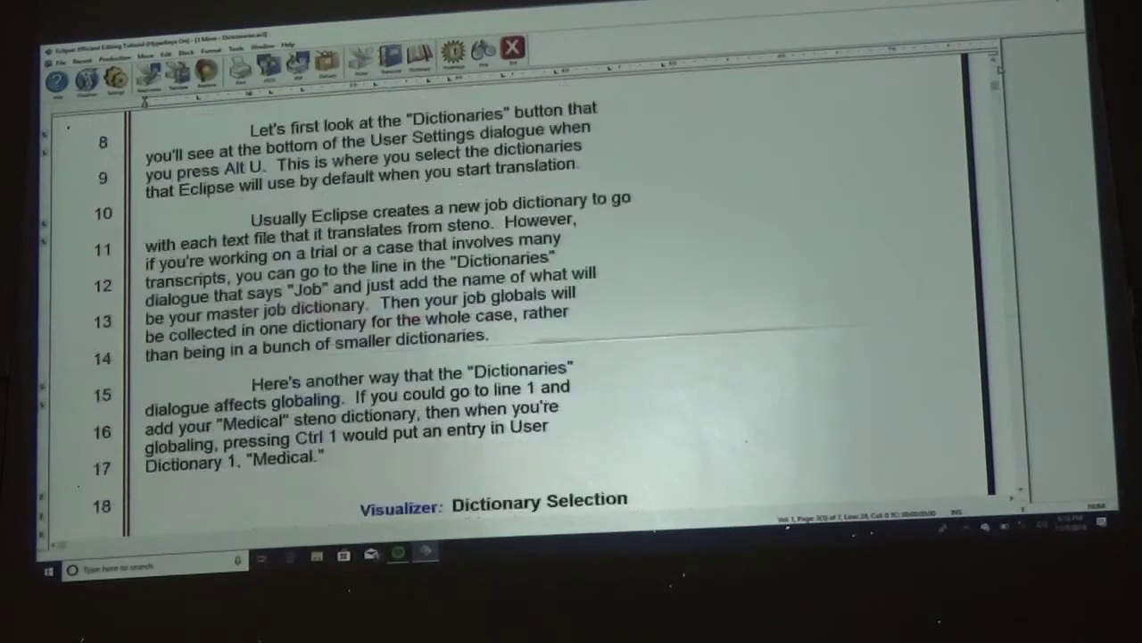
{"action": "scroll", "coordinate": [996, 72], "scroll_direction": "up", "scroll_amount": 5}
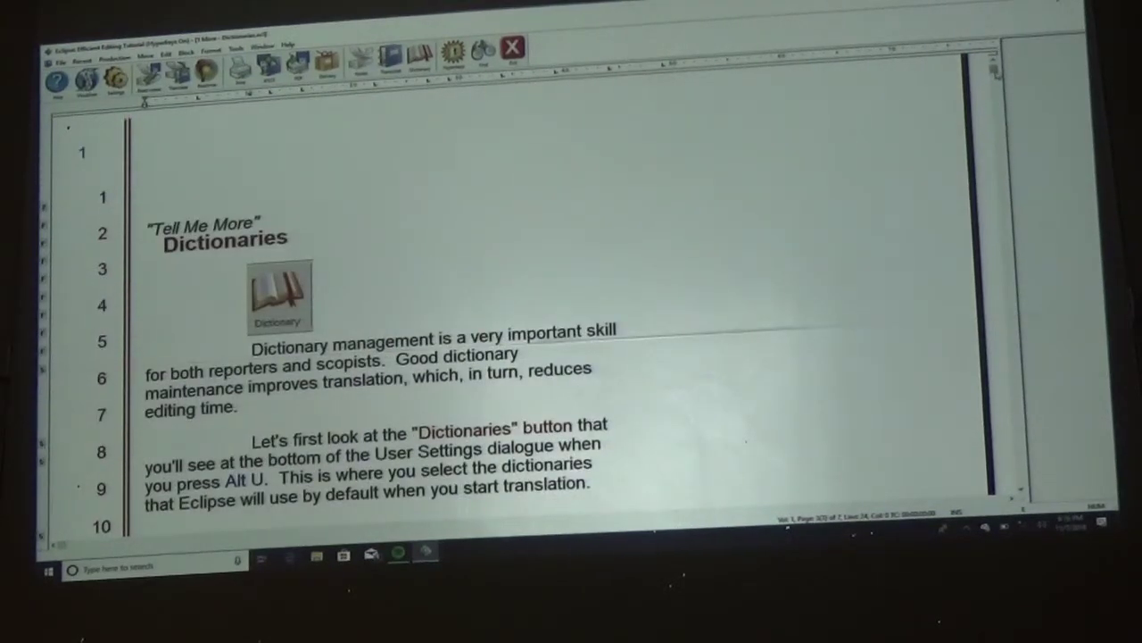
{"action": "scroll", "coordinate": [997, 71], "scroll_direction": "down", "scroll_amount": 5}
{"action": "scroll", "coordinate": [997, 71], "scroll_direction": "down", "scroll_amount": 5}
{"action": "scroll", "coordinate": [997, 72], "scroll_direction": "down", "scroll_amount": 2}
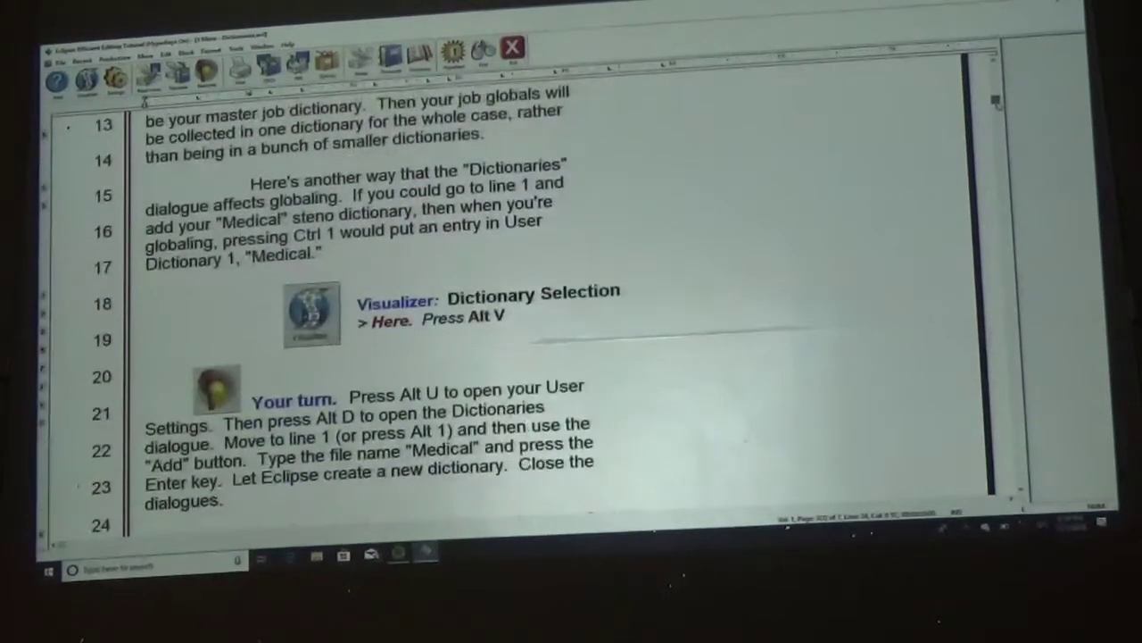
{"action": "scroll", "coordinate": [997, 72], "scroll_direction": "down", "scroll_amount": 3}
{"action": "scroll", "coordinate": [571, 312], "scroll_direction": "down", "scroll_amount": 4}
{"action": "scroll", "coordinate": [571, 312], "scroll_direction": "down", "scroll_amount": 4}
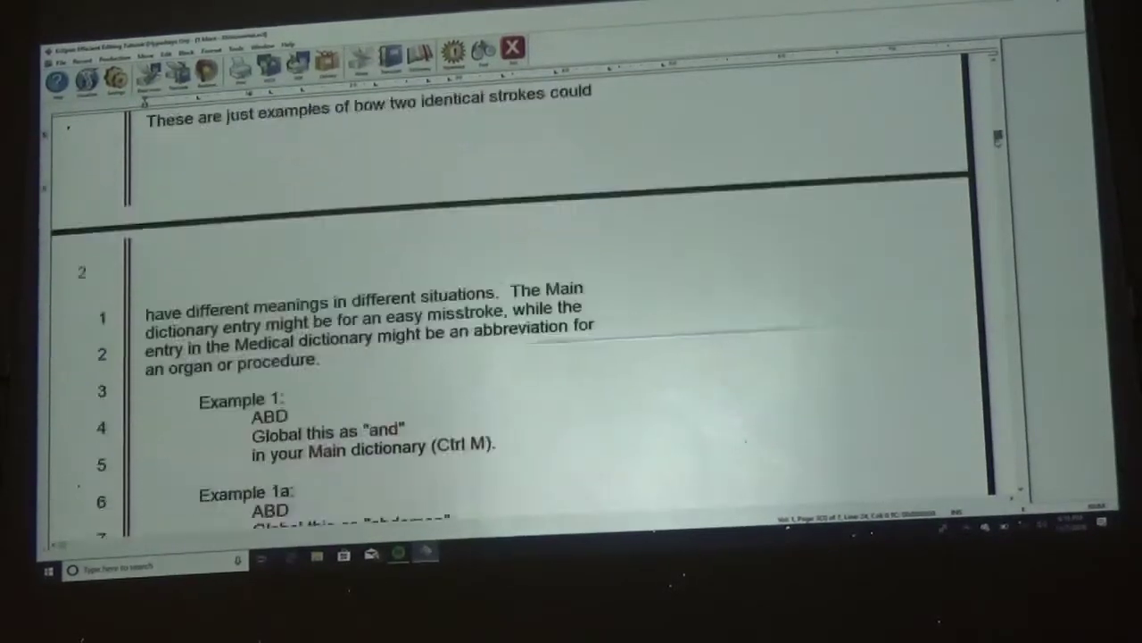
{"action": "scroll", "coordinate": [571, 312], "scroll_direction": "down", "scroll_amount": 5}
{"action": "scroll", "coordinate": [572, 313], "scroll_direction": "down", "scroll_amount": 2}
{"action": "scroll", "coordinate": [571, 312], "scroll_direction": "down", "scroll_amount": 2}
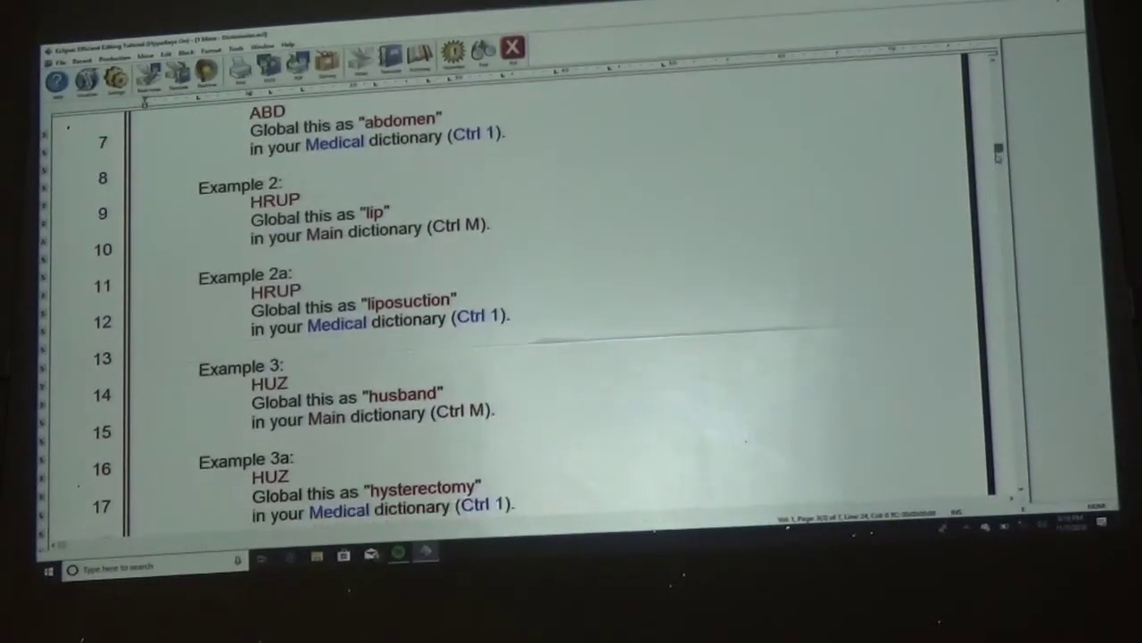
{"action": "scroll", "coordinate": [572, 313], "scroll_direction": "down", "scroll_amount": 6}
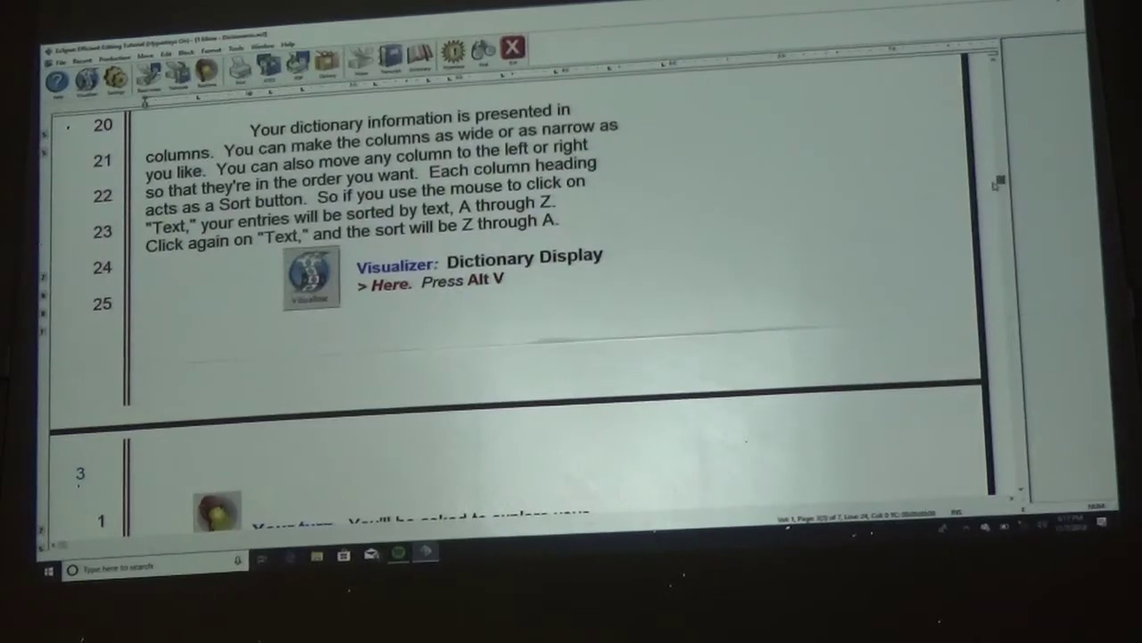
{"action": "scroll", "coordinate": [998, 183], "scroll_direction": "down", "scroll_amount": 3}
{"action": "scroll", "coordinate": [998, 183], "scroll_direction": "down", "scroll_amount": 3}
{"action": "scroll", "coordinate": [998, 199], "scroll_direction": "down", "scroll_amount": 5}
{"action": "scroll", "coordinate": [998, 198], "scroll_direction": "down", "scroll_amount": 2}
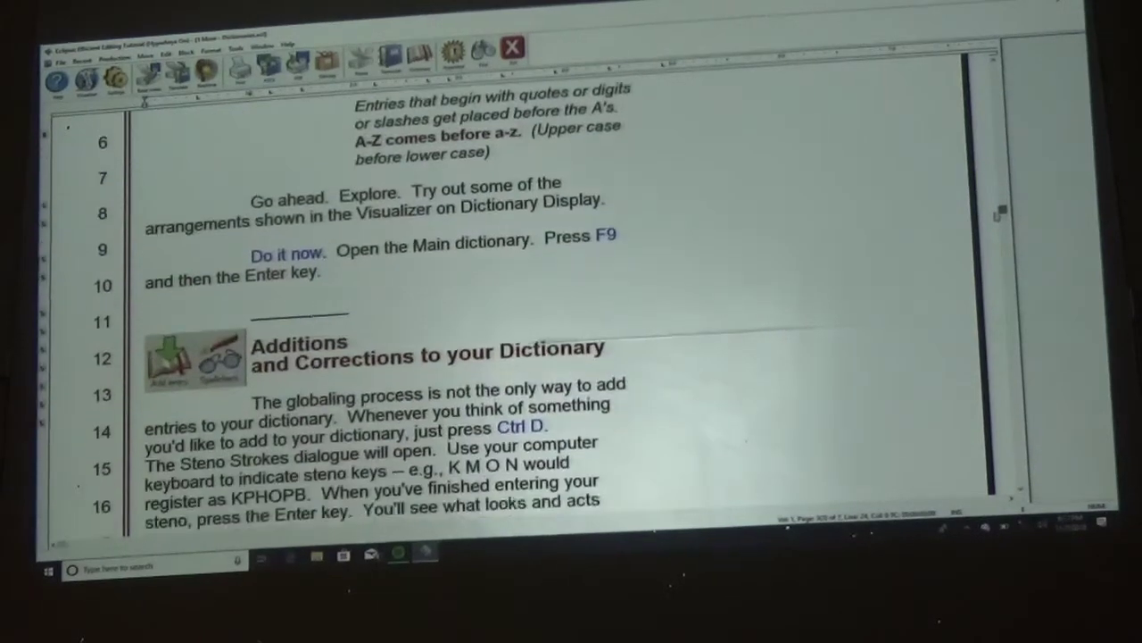
{"action": "scroll", "coordinate": [997, 198], "scroll_direction": "down", "scroll_amount": 2}
{"action": "scroll", "coordinate": [1000, 215], "scroll_direction": "down", "scroll_amount": 2}
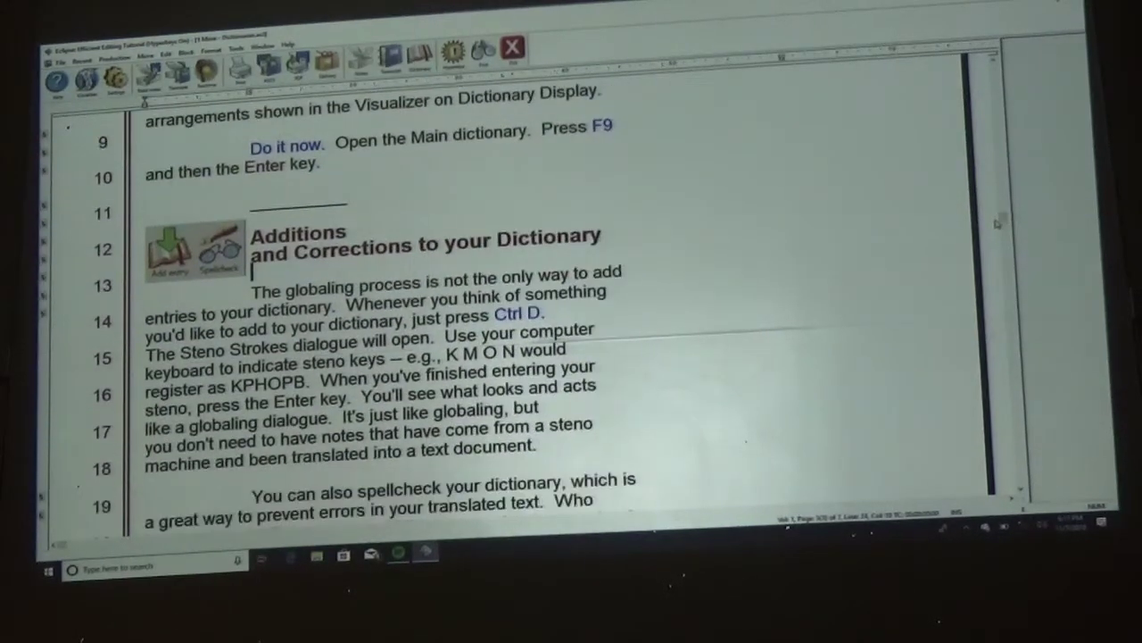
{"action": "scroll", "coordinate": [1002, 219], "scroll_direction": "down", "scroll_amount": 1}
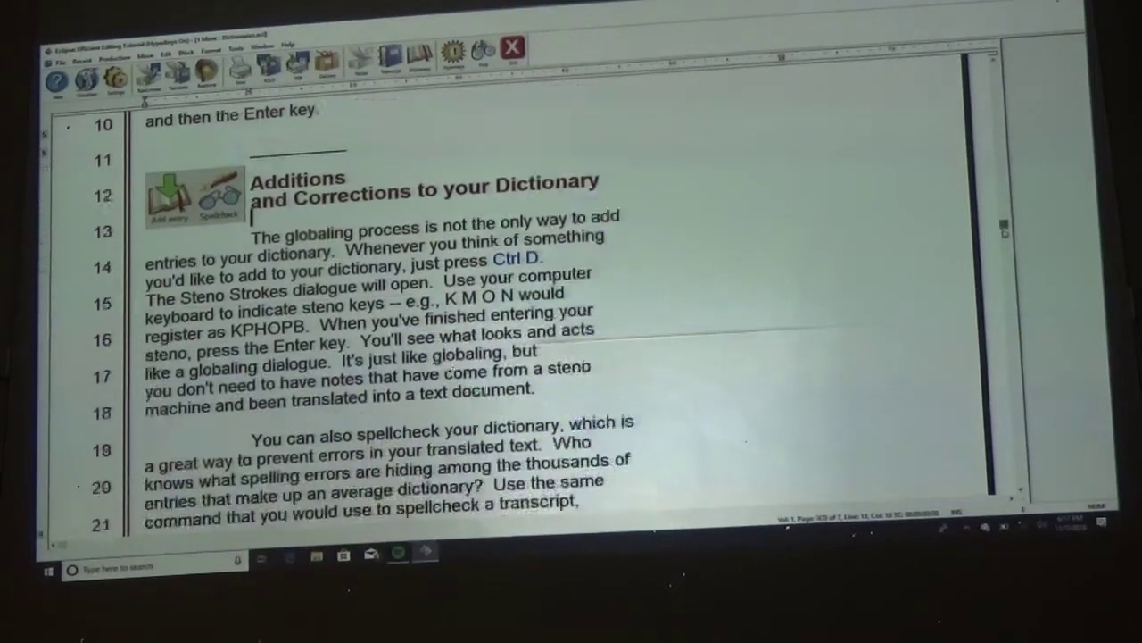
{"action": "scroll", "coordinate": [1002, 218], "scroll_direction": "down", "scroll_amount": 8}
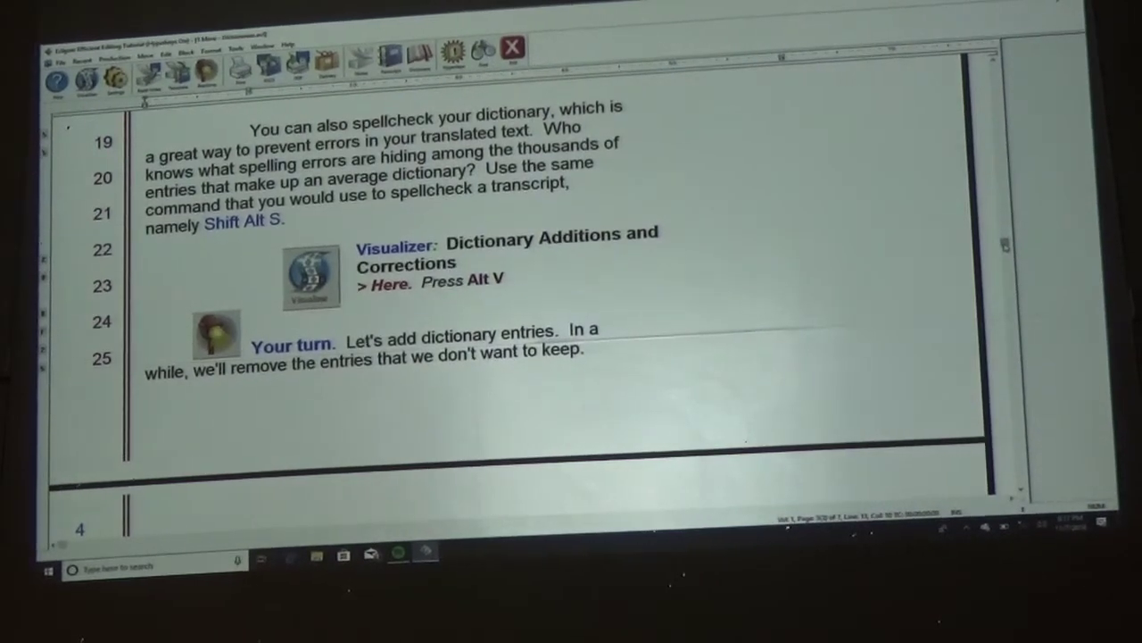
{"action": "left_click_drag", "start_coordinate": [1004, 247], "coordinate": [1008, 350]}
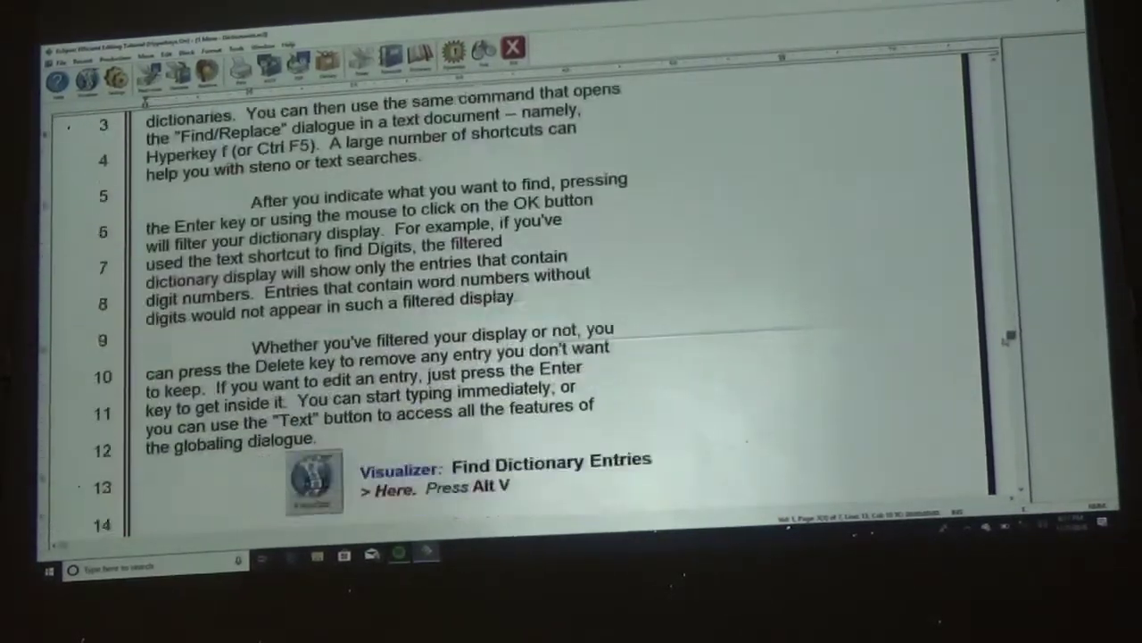